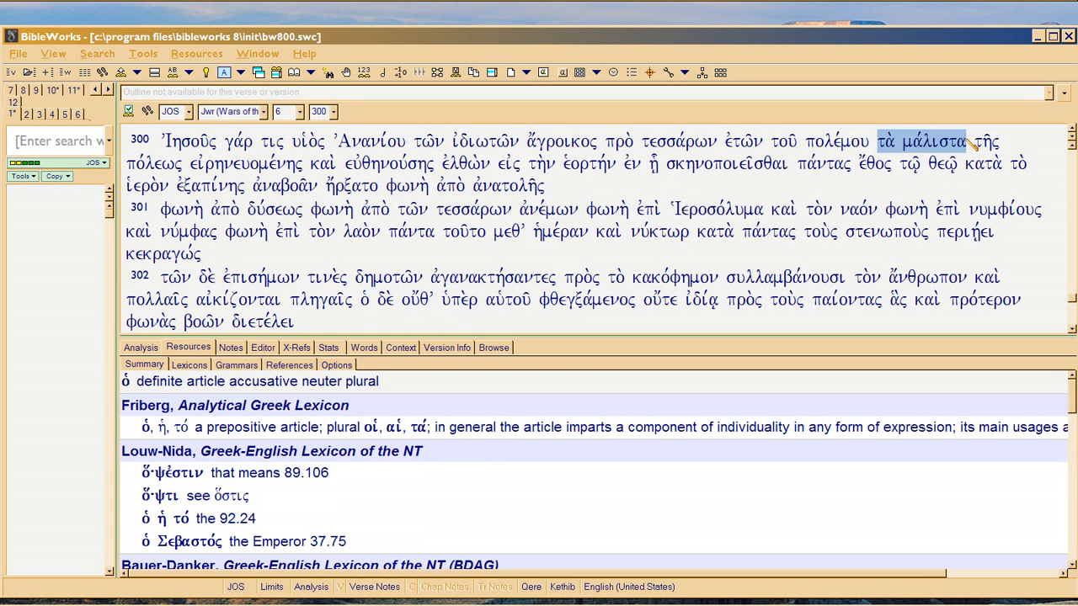
Step: Move the BibleWorks window higher and show lexicon entries for μάλιστα in Jewish War 6.300
drag(572, 42, 572, 4)
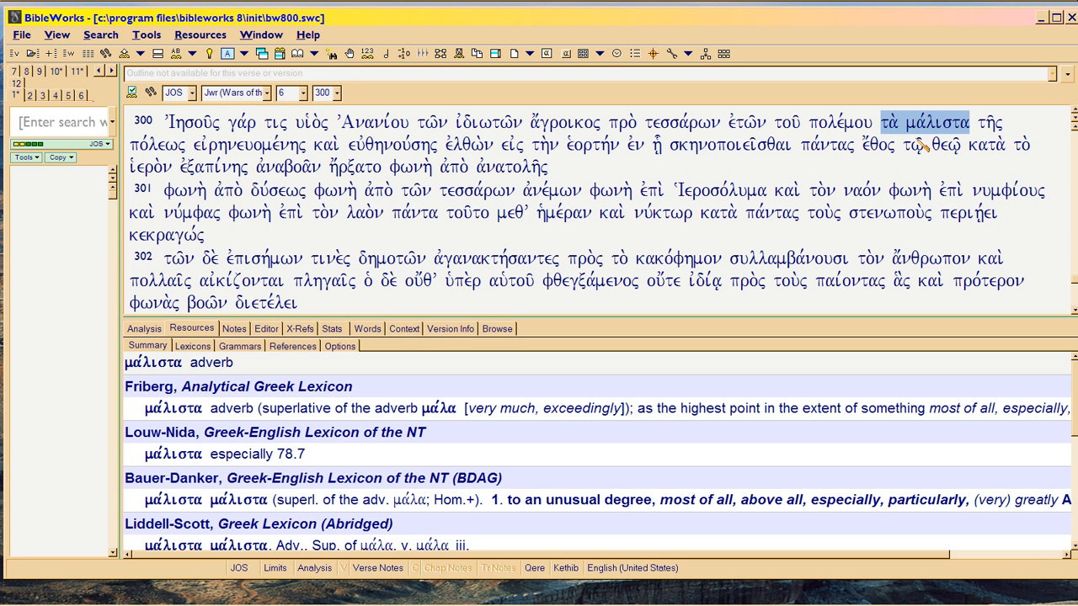
Step: Select τὰ μάλιστα, then narrow to just the article τὰ so its definite-article entries appear
click(876, 130)
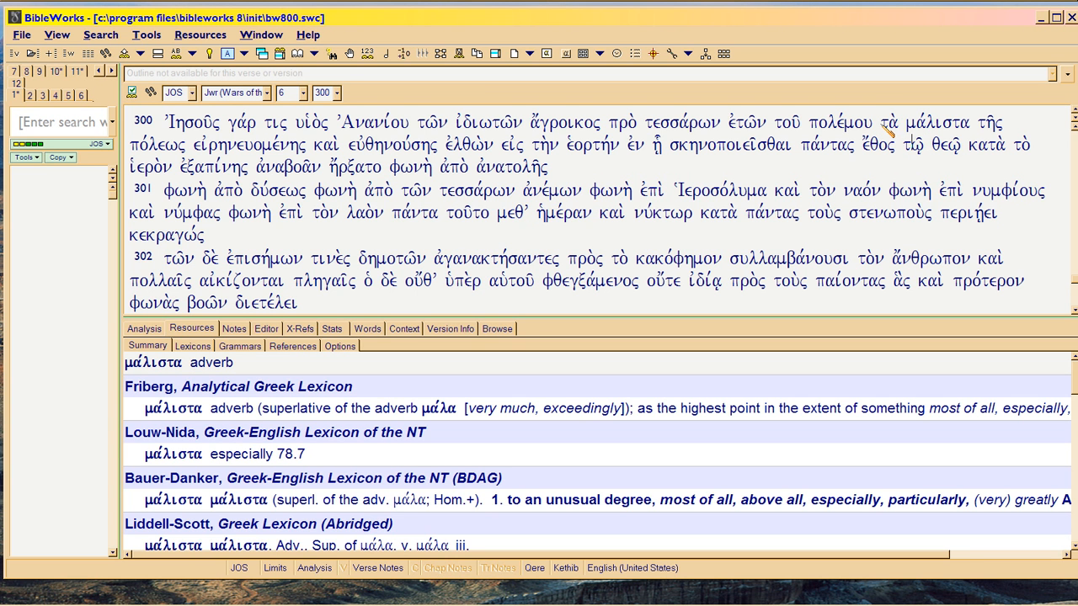
click(871, 122)
click(972, 122)
drag(968, 123, 882, 122)
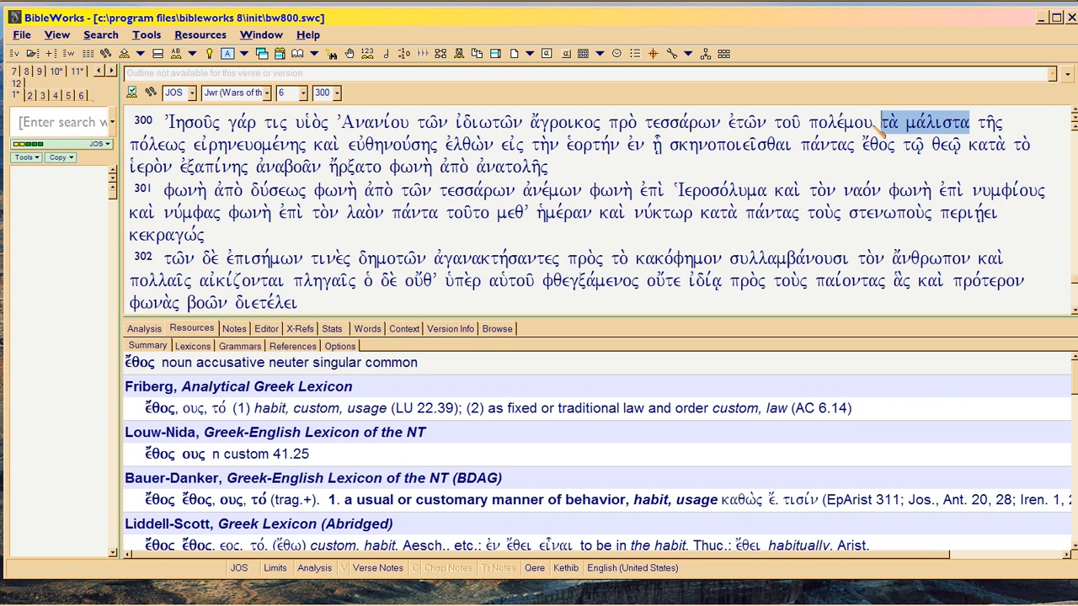
click(880, 125)
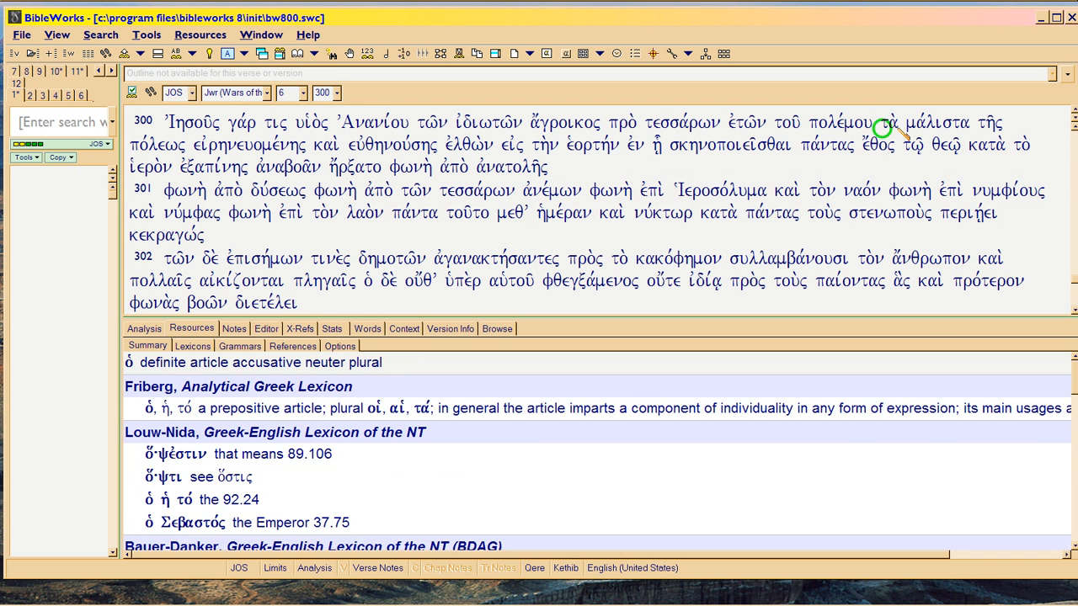
double_click(892, 124)
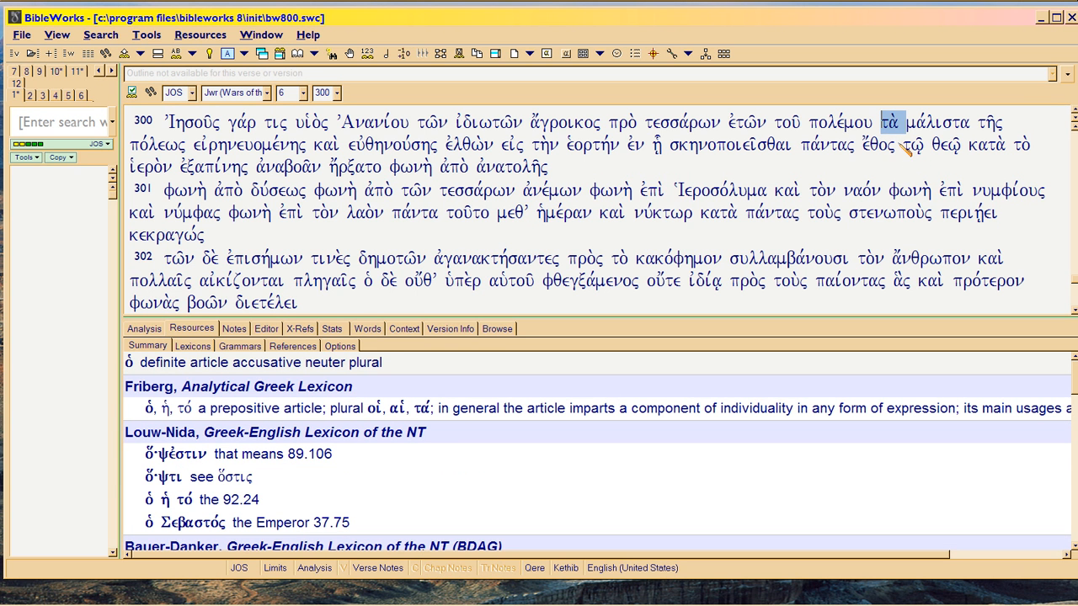
Step: Clear τὰ, re-select τὰ μάλιστα, then clear it so no words in verse 300 stay marked
click(905, 149)
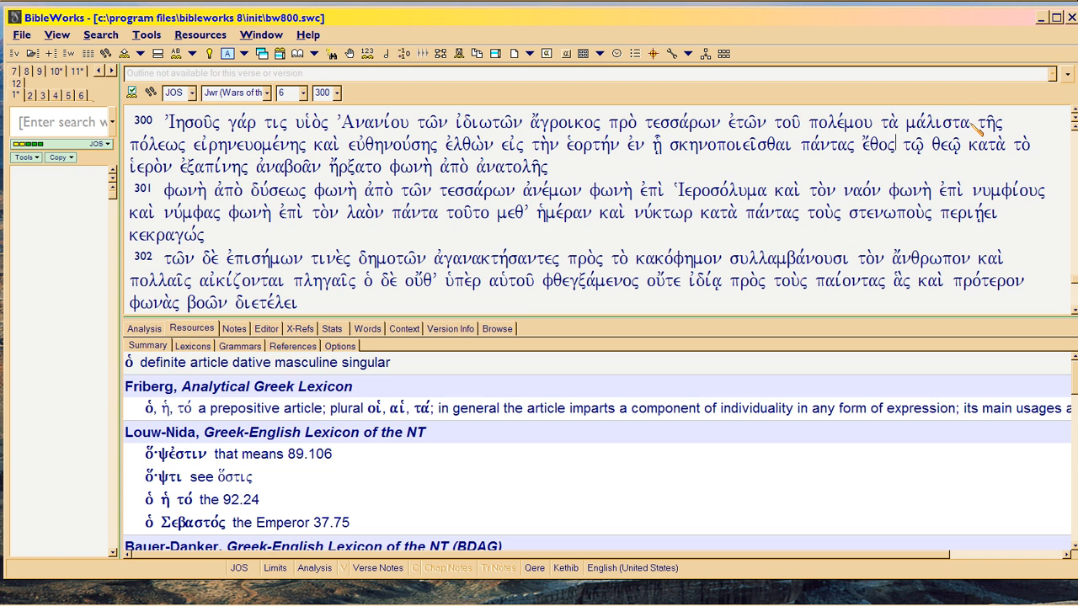
drag(969, 123, 879, 123)
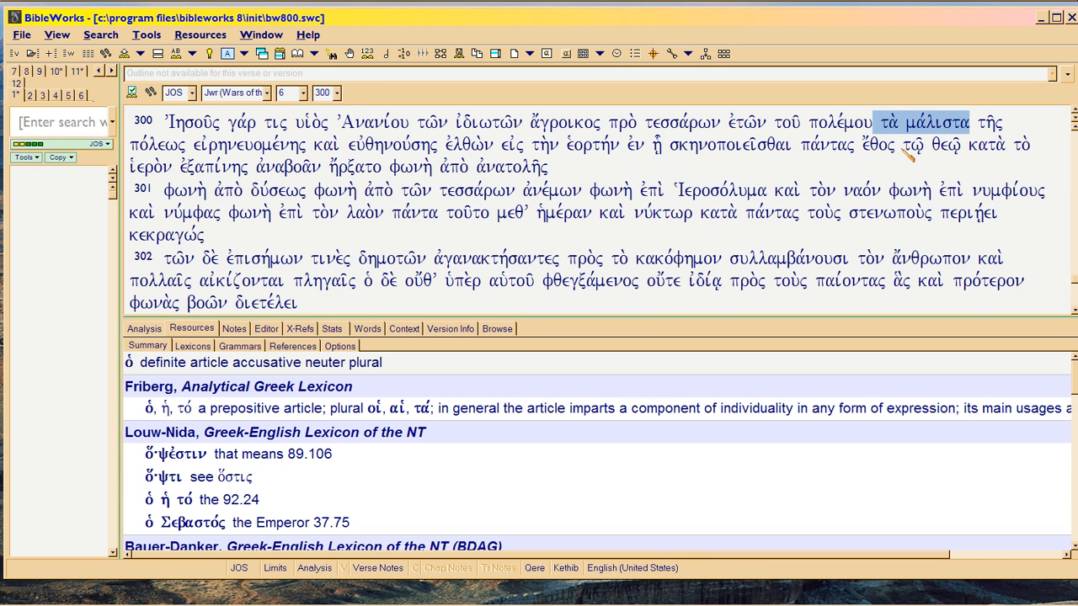
click(901, 126)
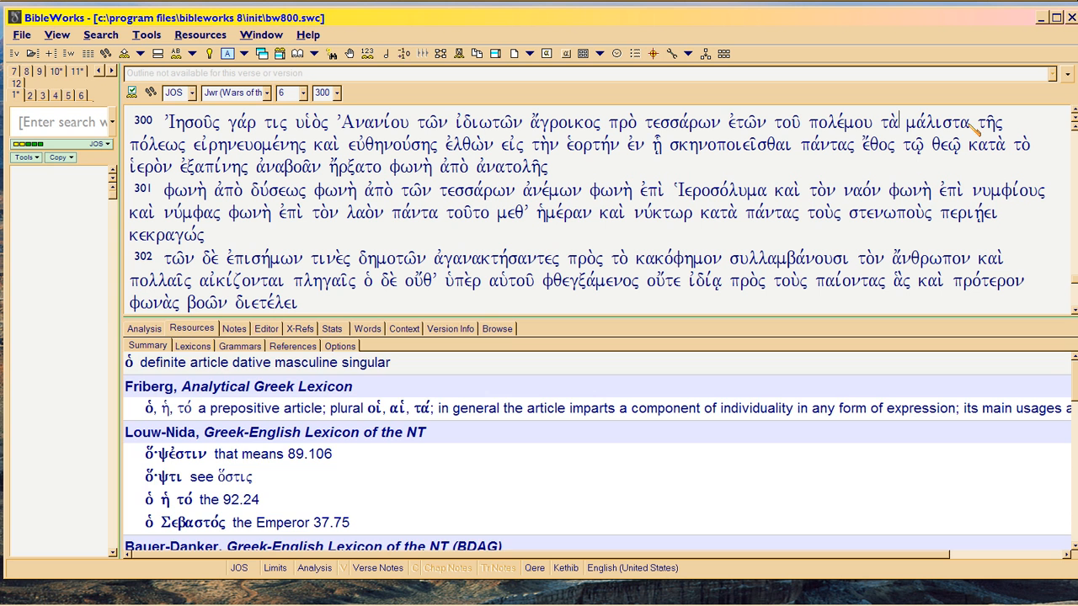
Step: Select and clear the single word μάλιστα twice in verse 300
drag(906, 123, 968, 126)
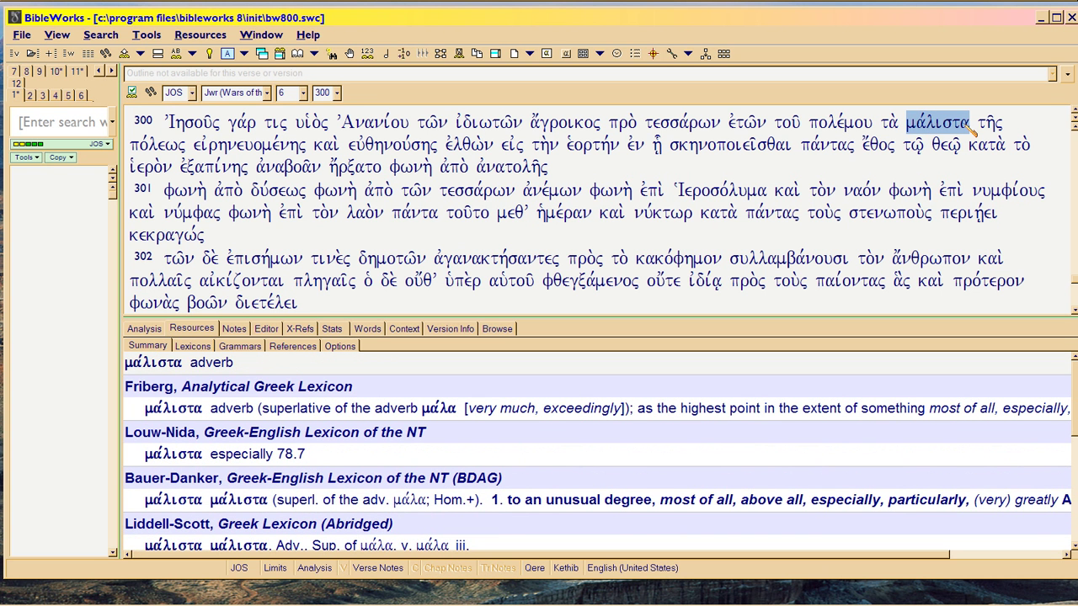
click(903, 145)
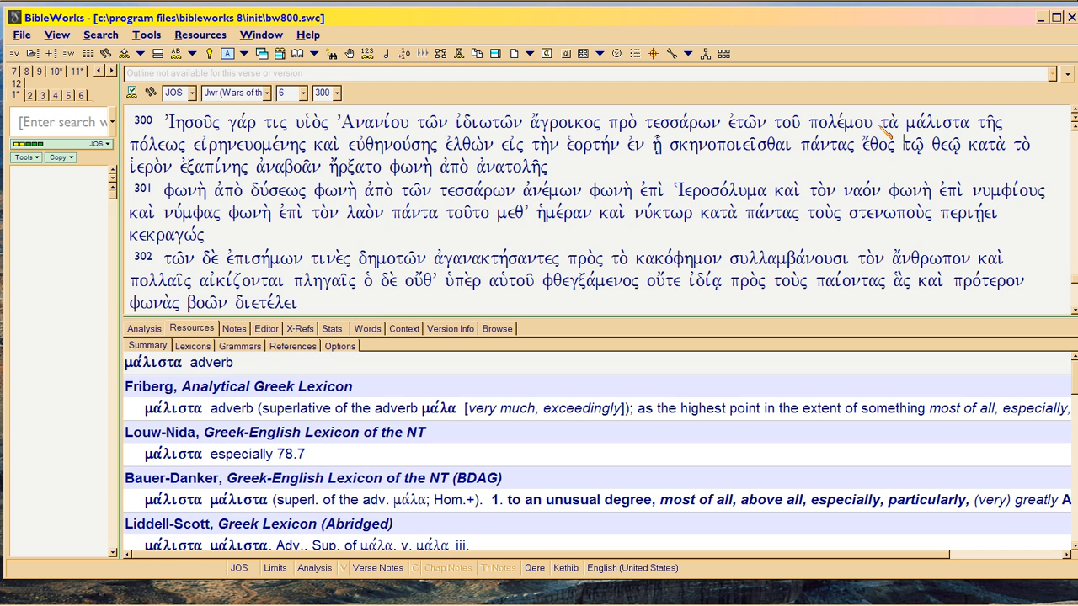
click(882, 125)
click(975, 125)
drag(975, 124, 910, 127)
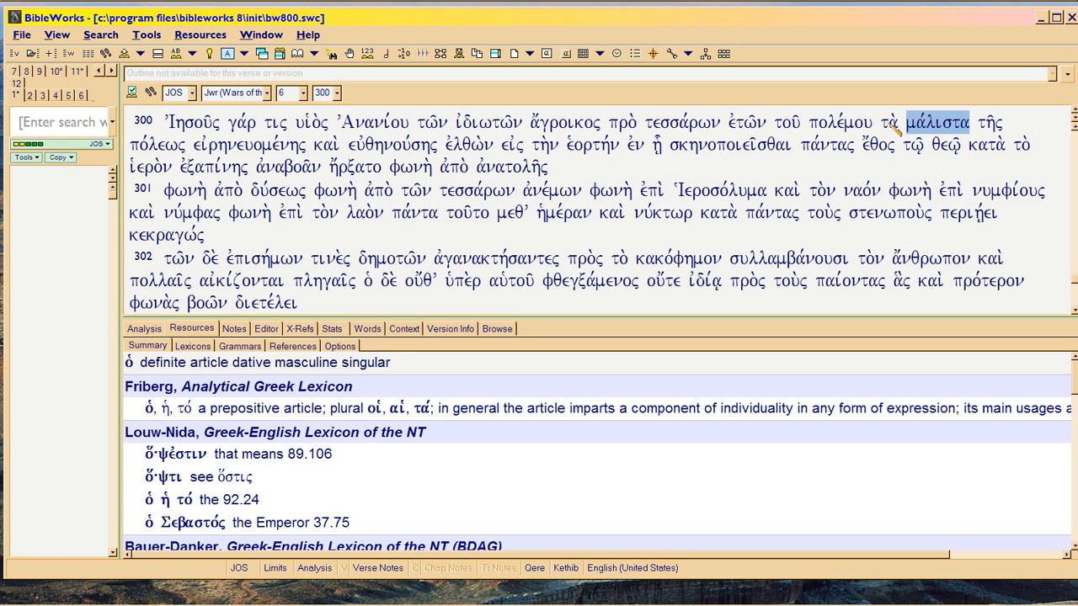
click(891, 127)
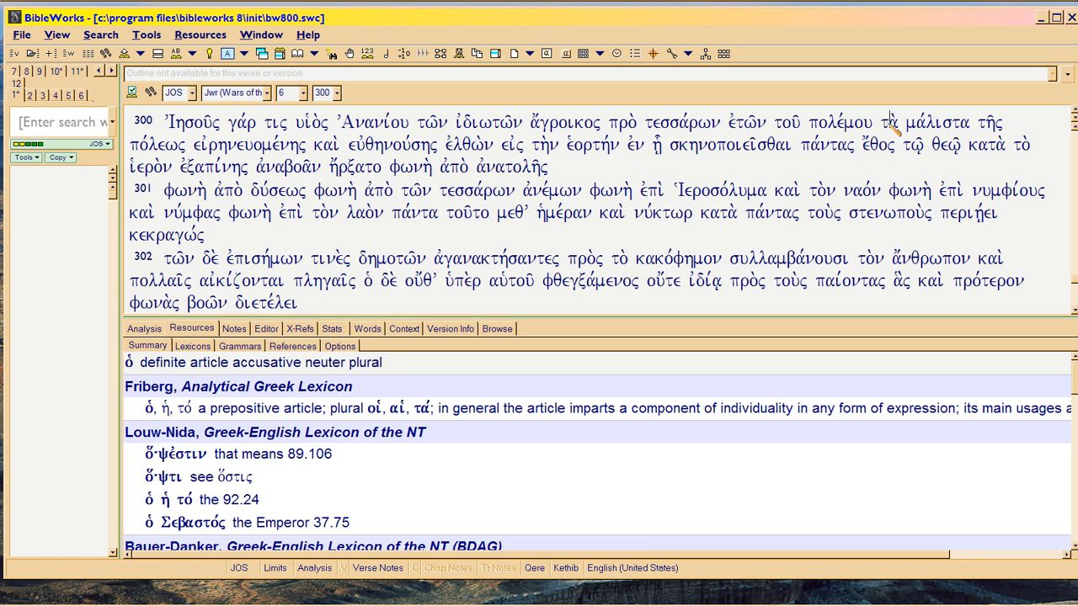
Step: Select the article τὰ alone, clear it, then highlight the full phrase τὰ μάλιστα
double_click(889, 123)
click(916, 135)
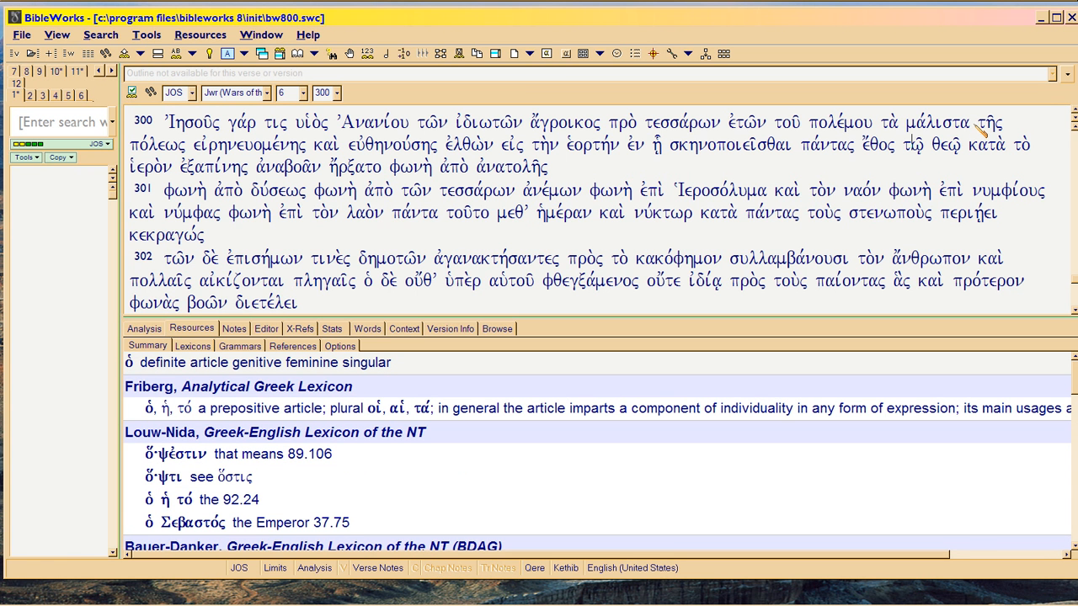
click(975, 125)
drag(975, 124, 881, 124)
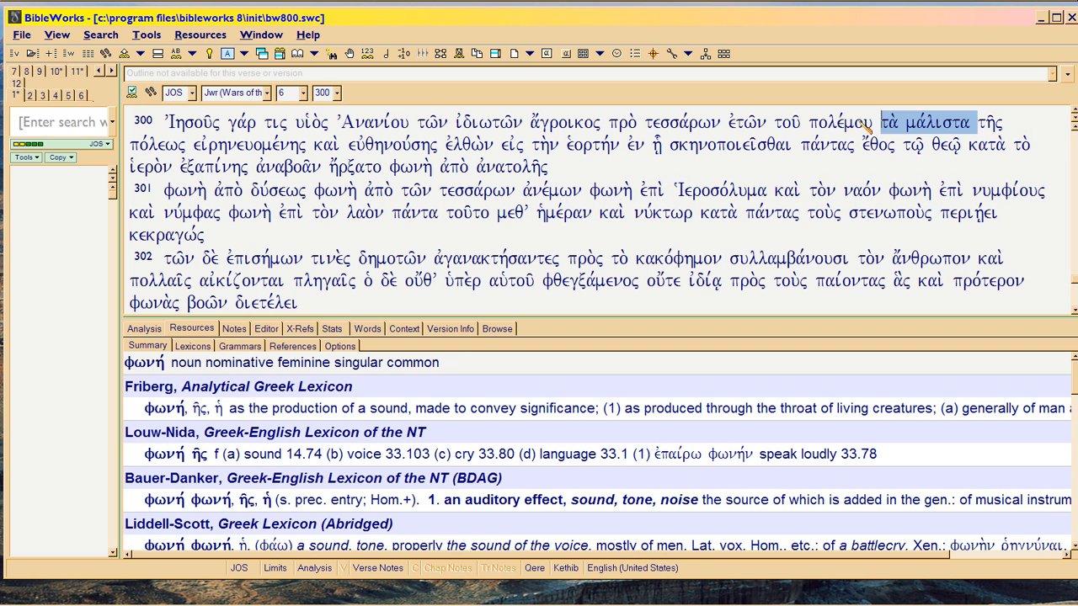
Step: Re-select τὰ μάλιστα twice, leaving it highlighted with the article ὁ entries shown
click(905, 149)
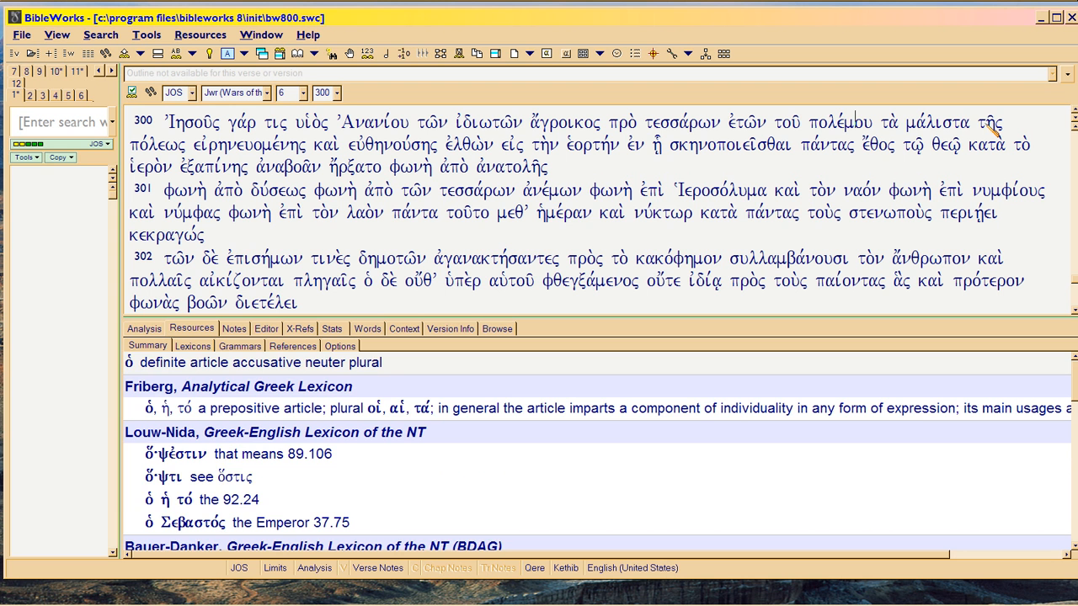
drag(970, 123, 888, 131)
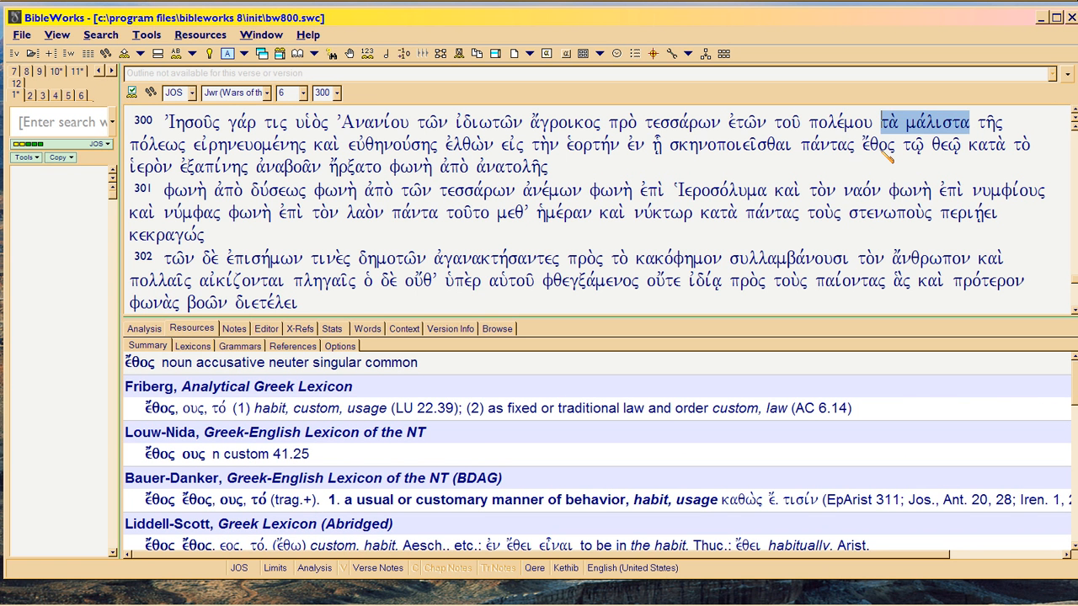
click(886, 154)
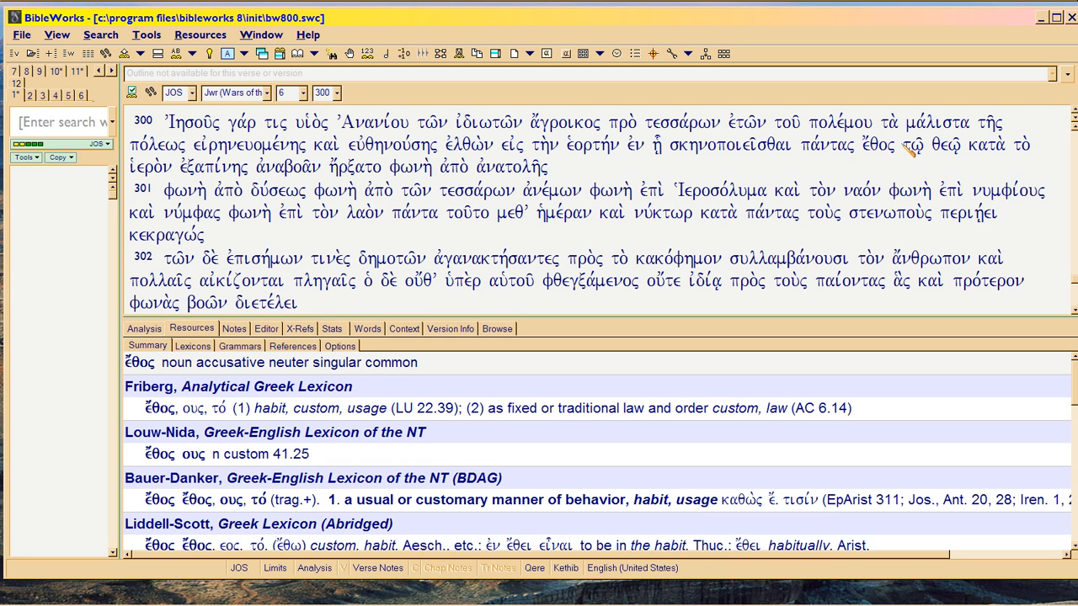
drag(970, 123, 892, 128)
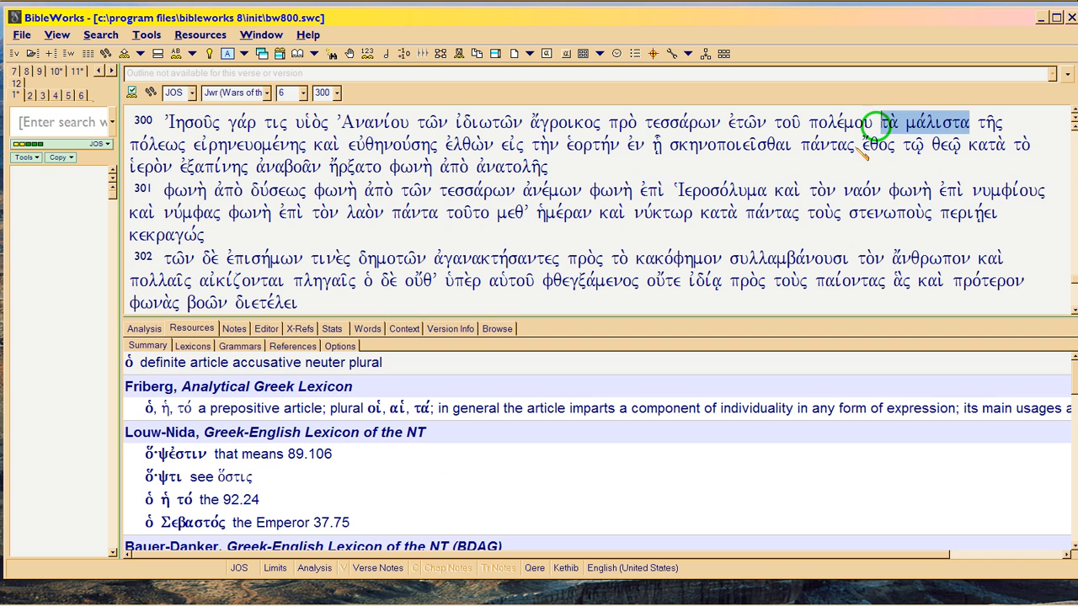
Step: Re-select τὰ μάλιστα, clear it, then select the single word τὰ
click(856, 148)
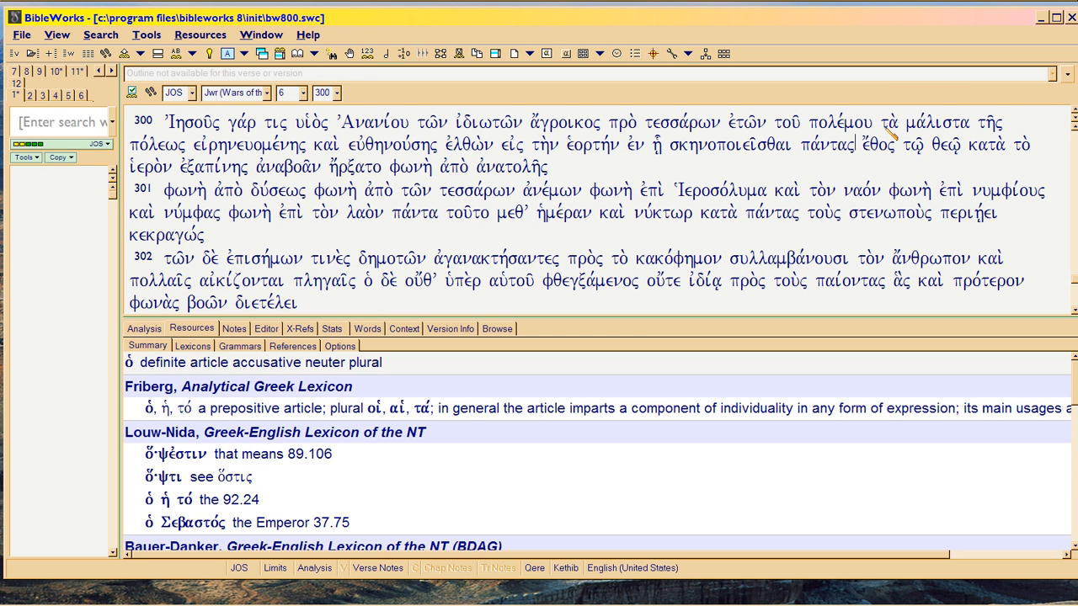
drag(880, 123, 968, 123)
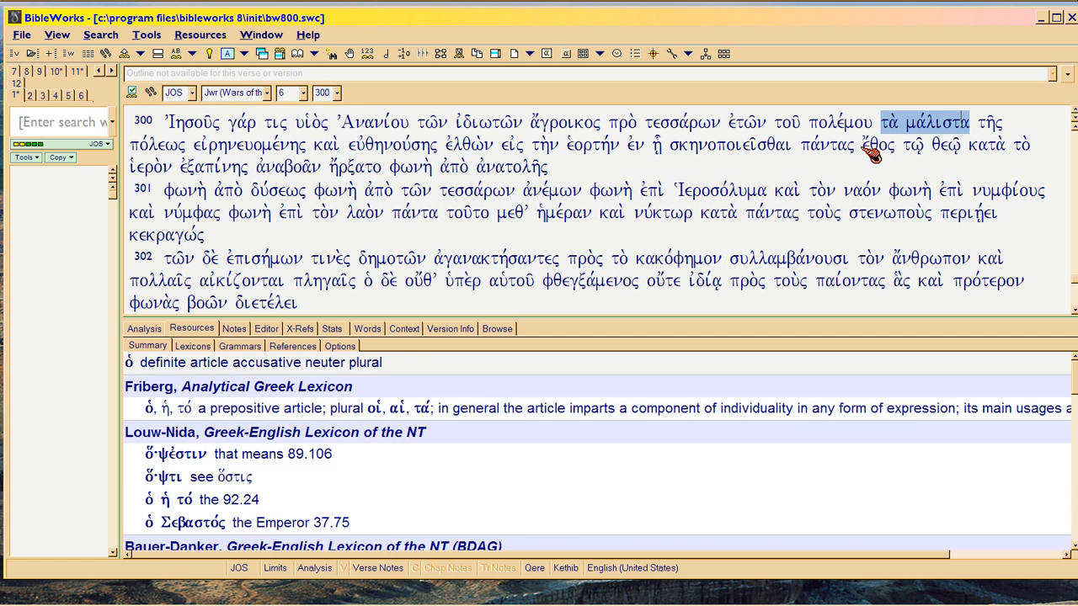
click(867, 152)
click(885, 124)
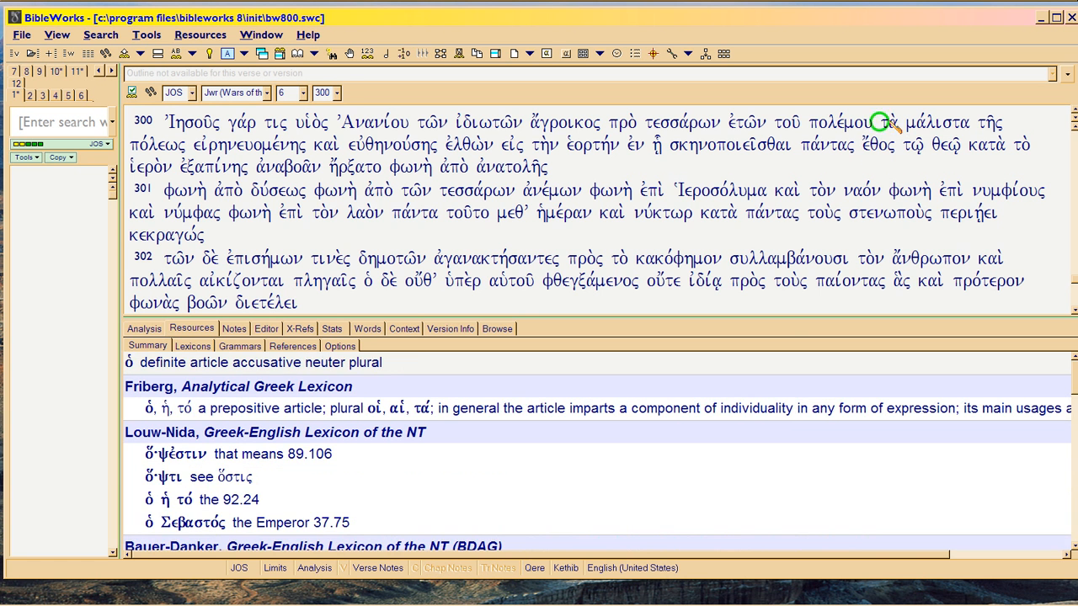
double_click(886, 124)
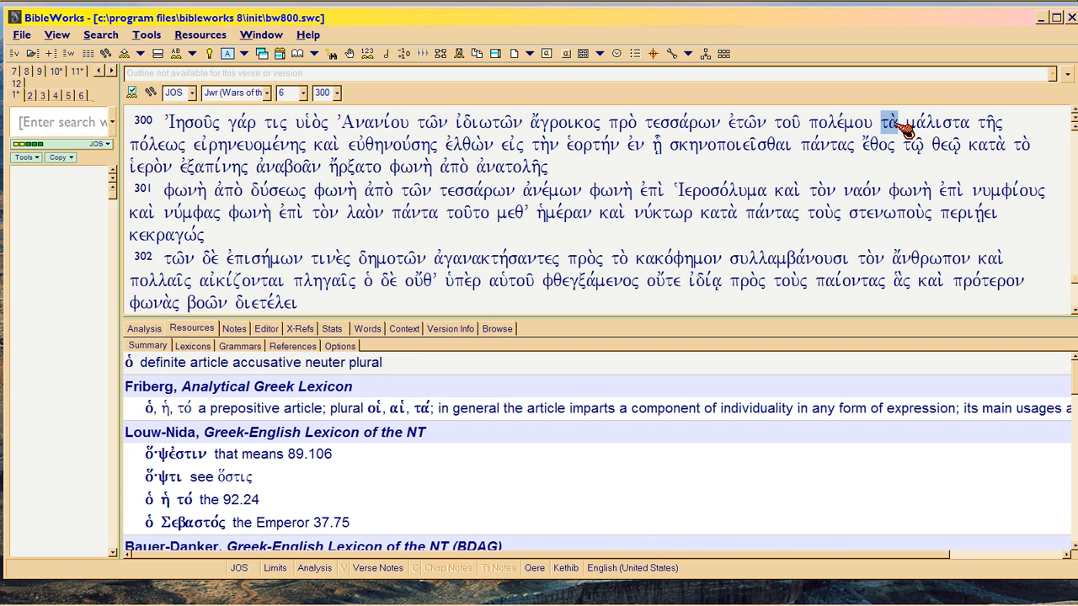
Step: Clear τὰ, select μάλιστα alone, then clear it so its adverb entries show
click(884, 145)
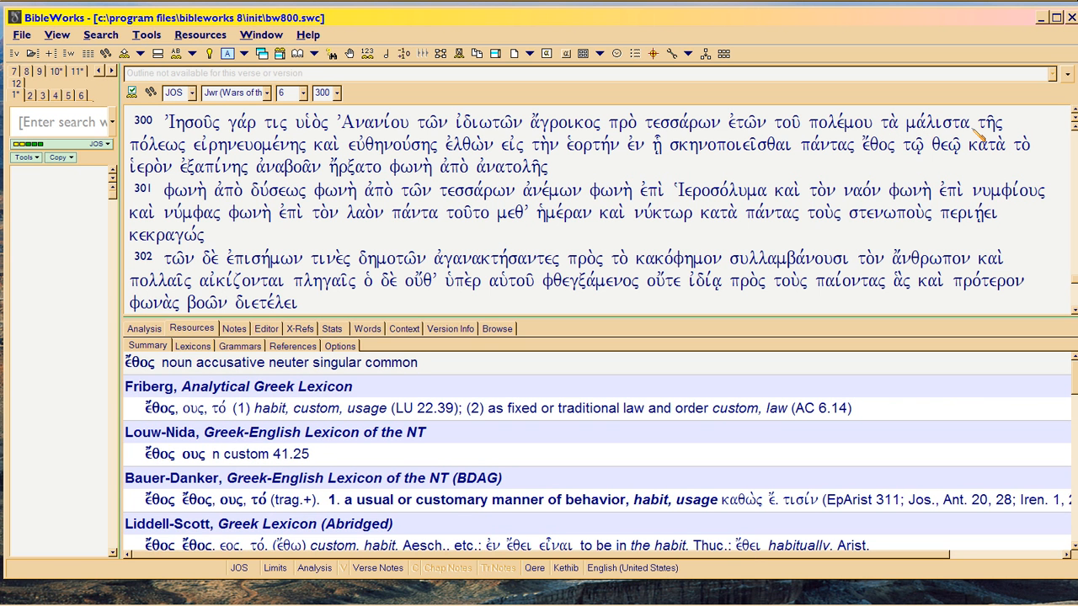
mouse_move(936, 123)
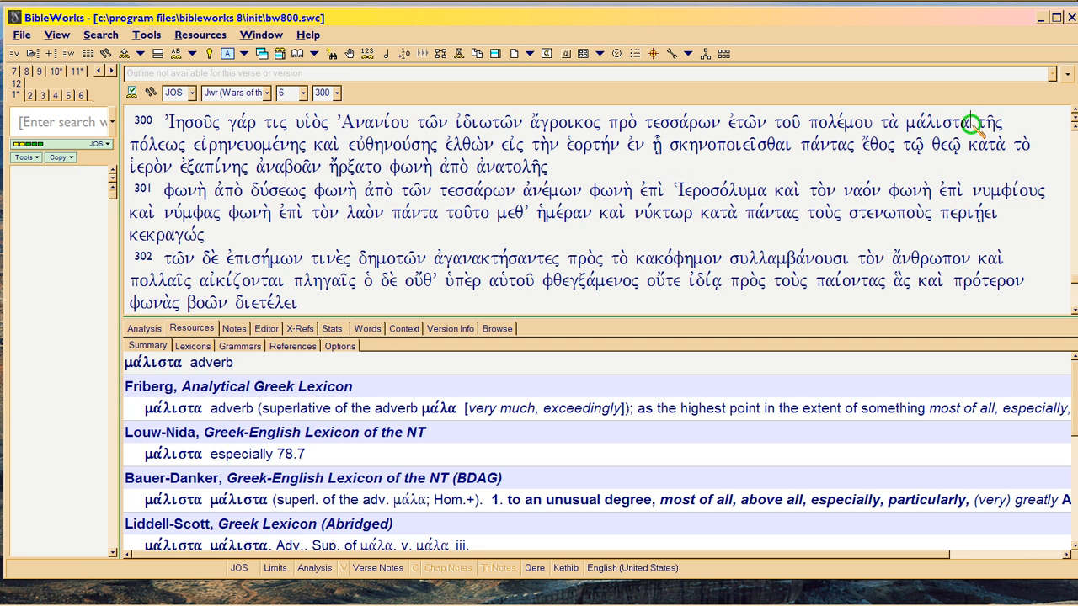
drag(969, 123, 908, 127)
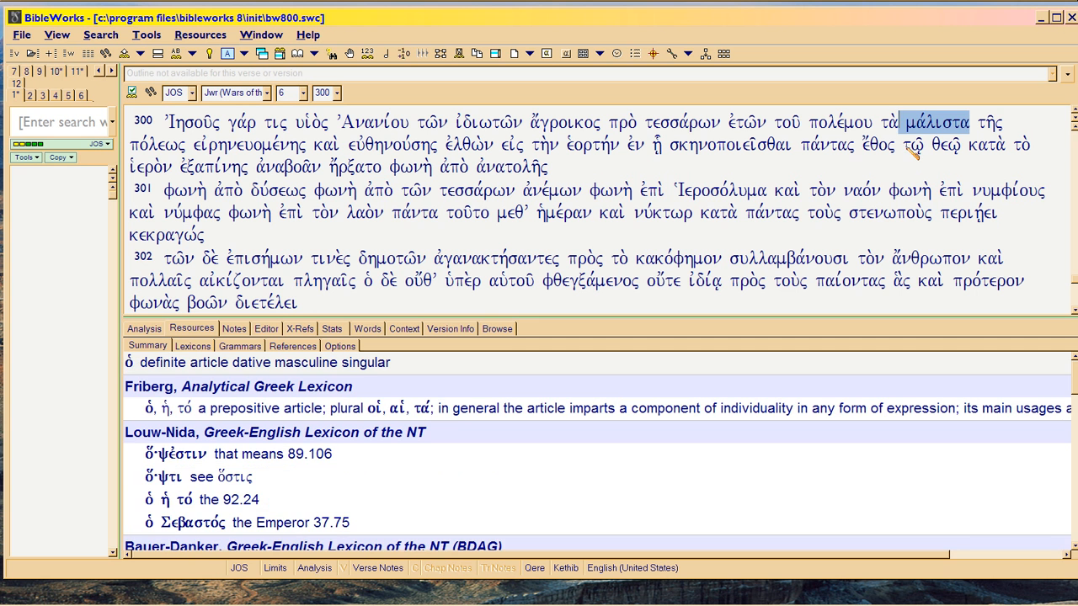
click(912, 150)
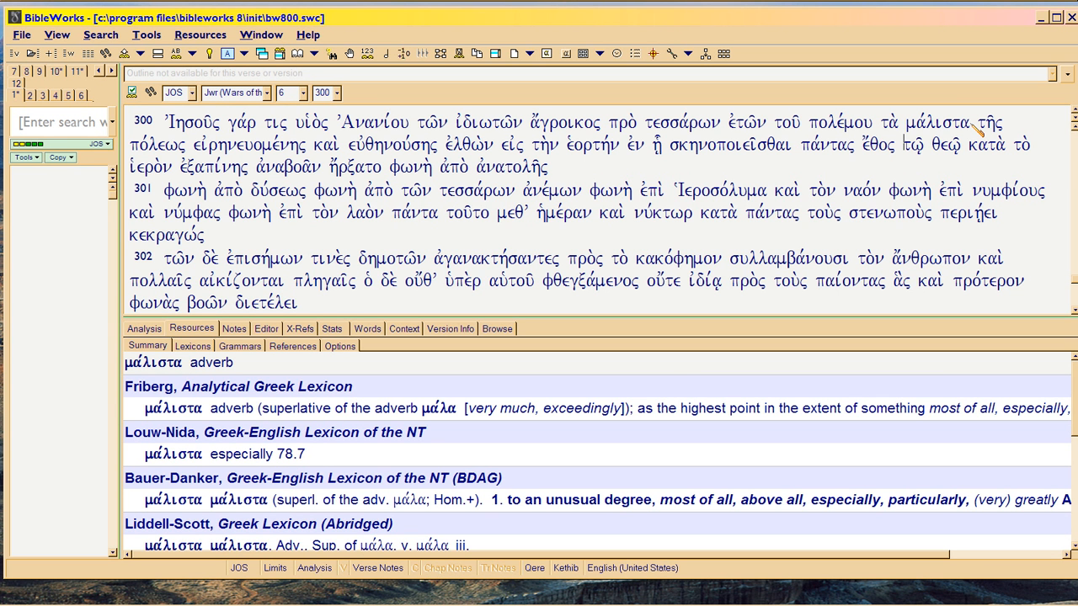
drag(972, 123, 883, 125)
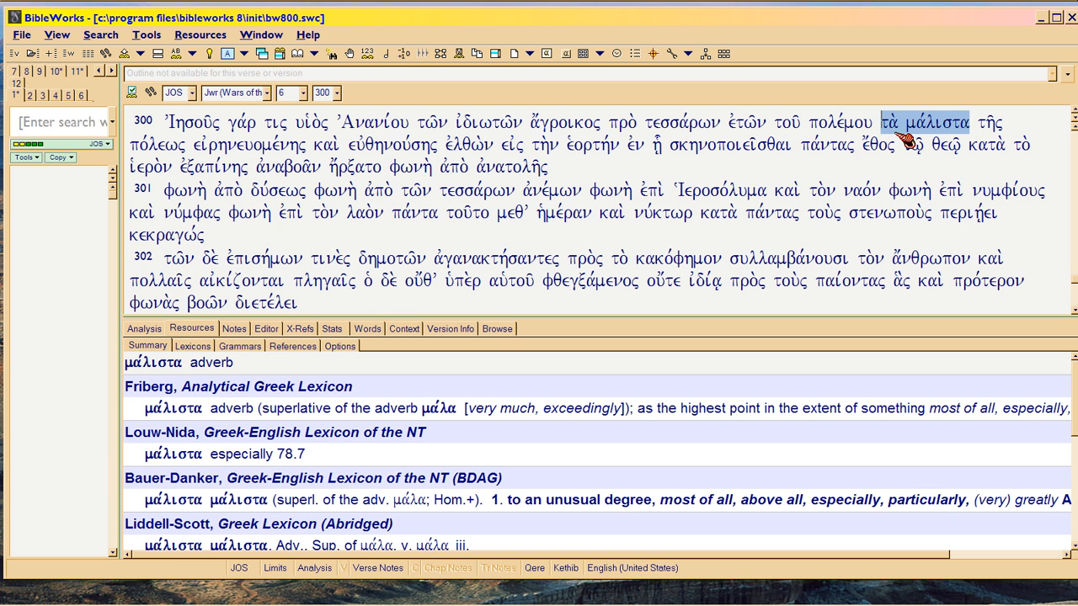
click(877, 135)
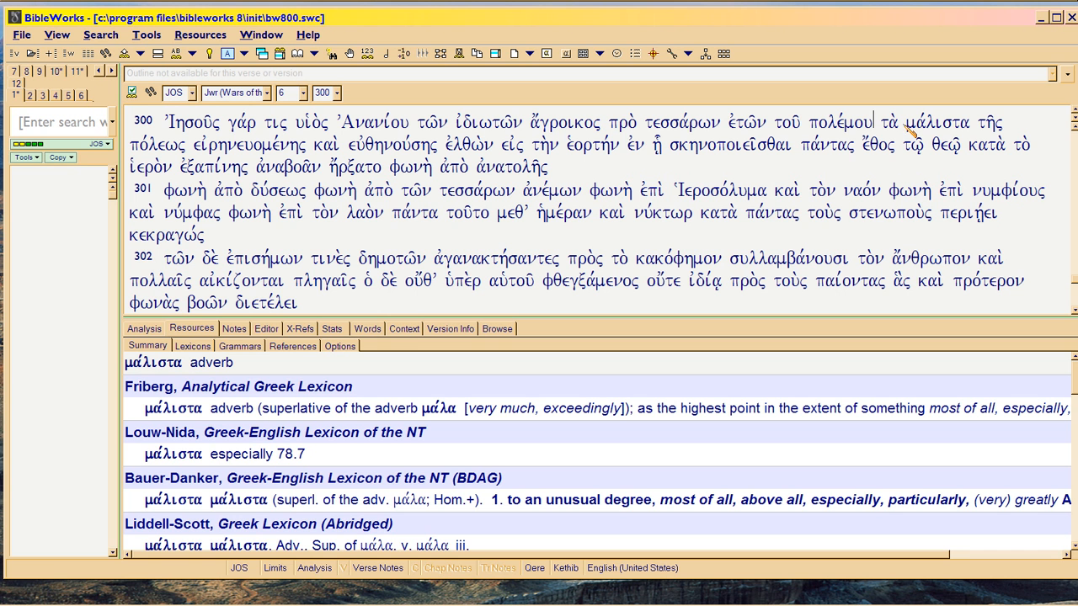
key(ctrl+Right)
key(ctrl+Right)
click(969, 122)
click(899, 148)
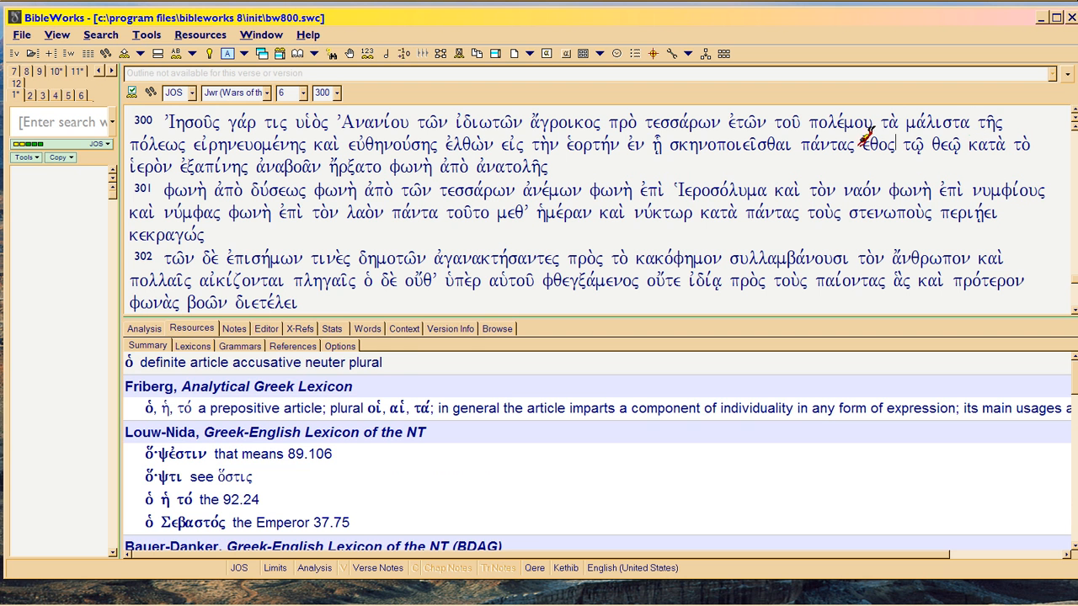
click(971, 122)
click(876, 123)
drag(977, 123, 884, 124)
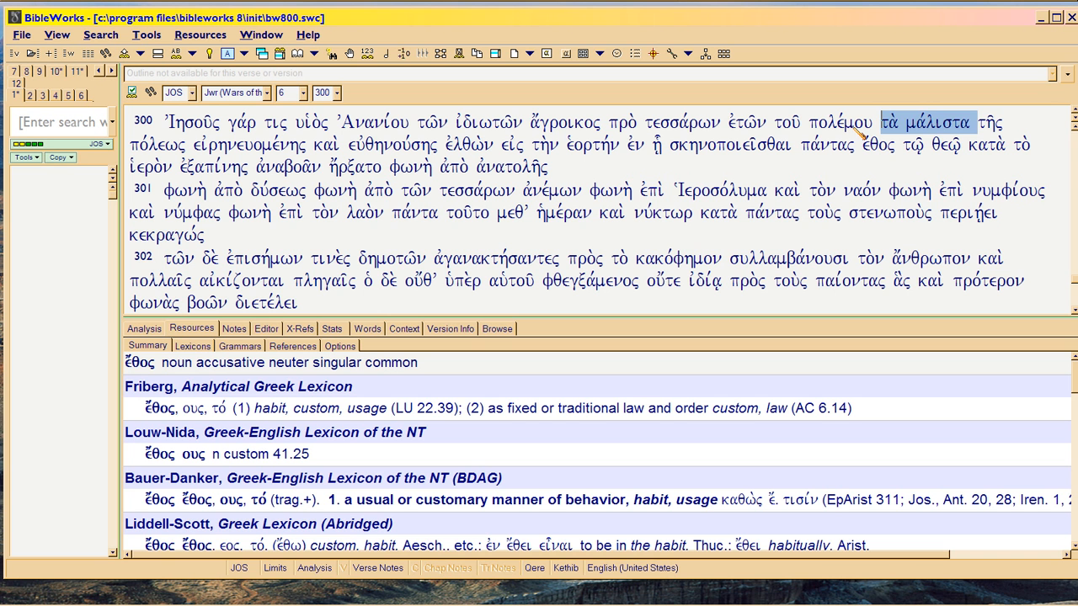
click(873, 150)
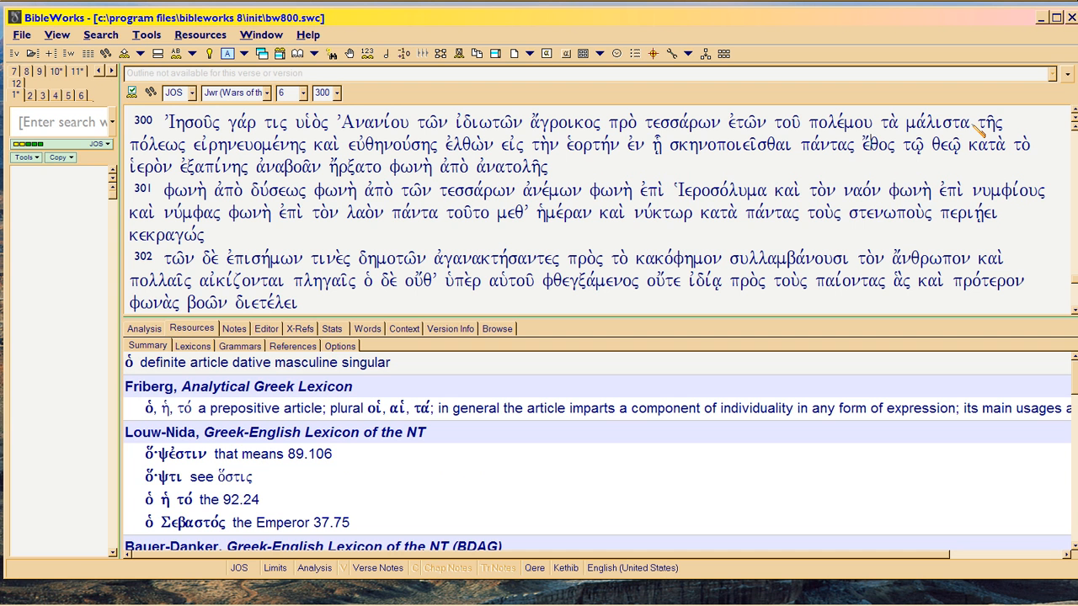
mouse_move(938, 123)
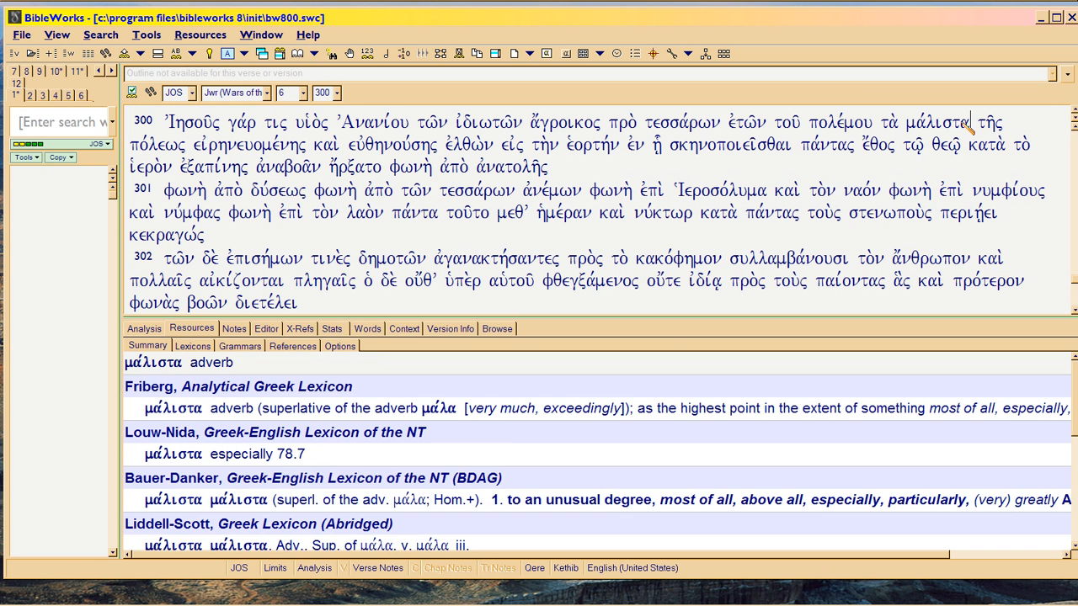
Step: Cycle selections of τὰ μάλιστα and τὰ, ending in πολέμου so πόλεμος entries appear
drag(970, 123, 882, 124)
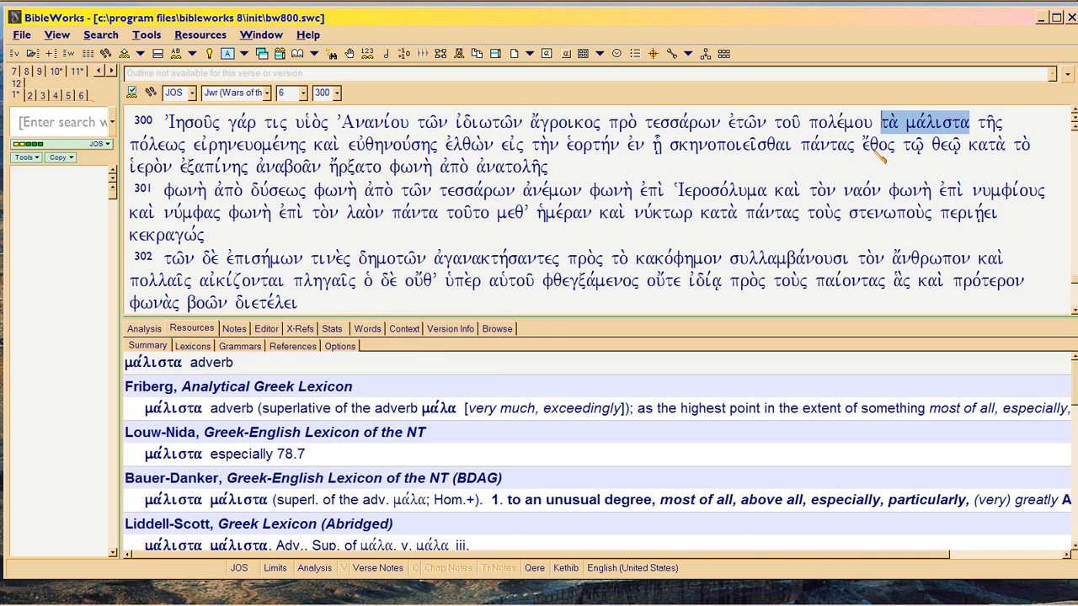
mouse_move(878, 145)
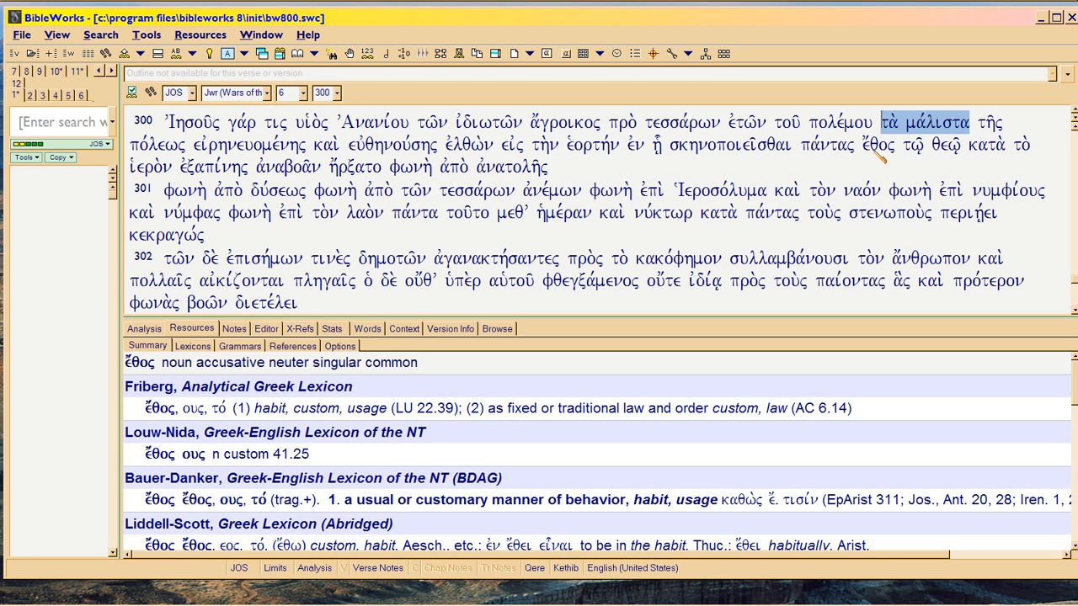
click(880, 151)
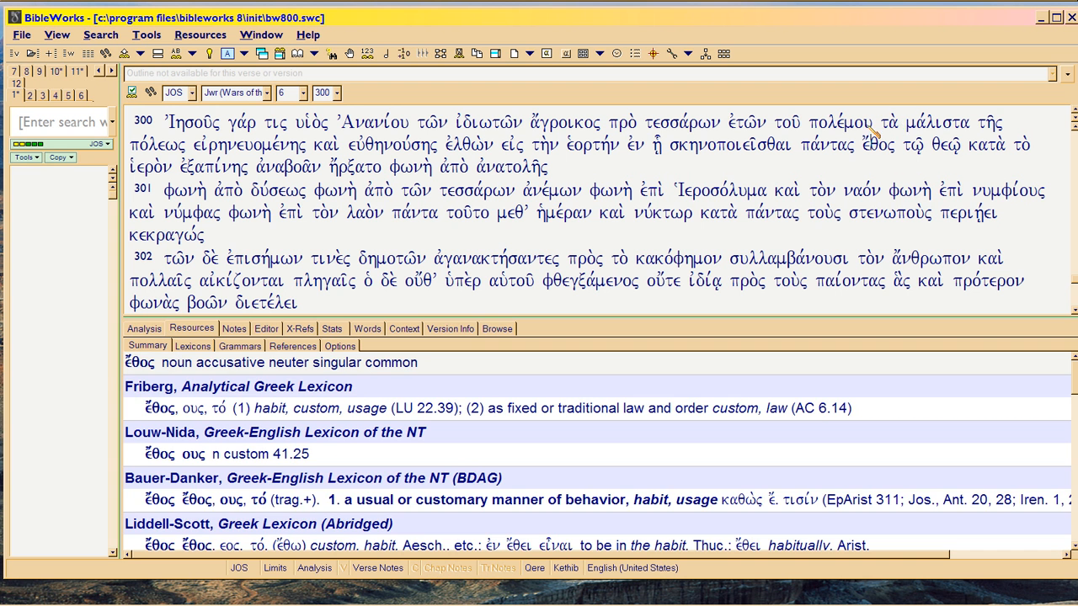
double_click(889, 123)
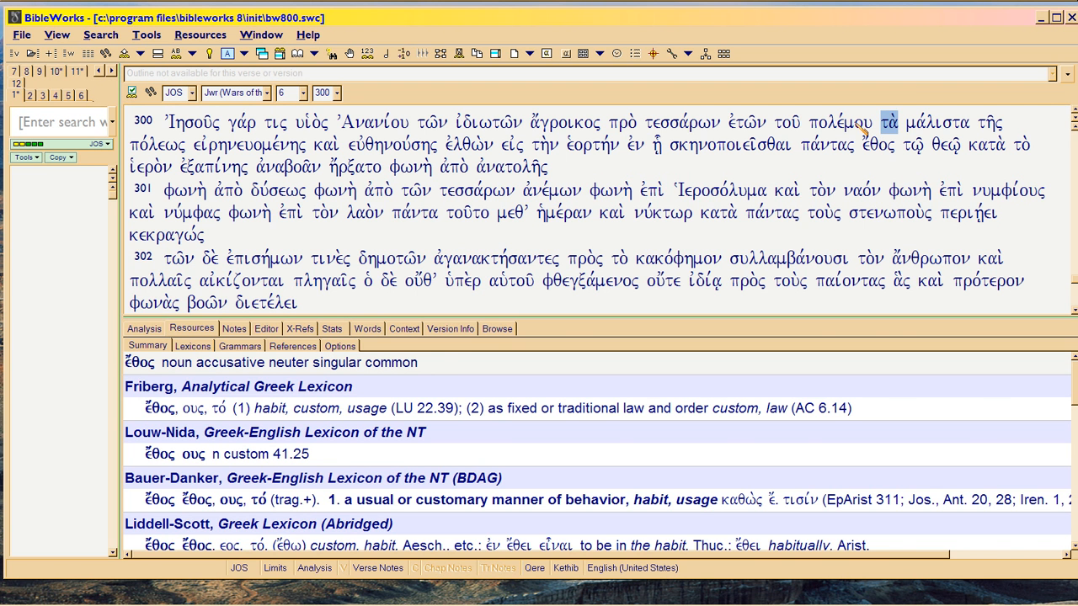
click(852, 123)
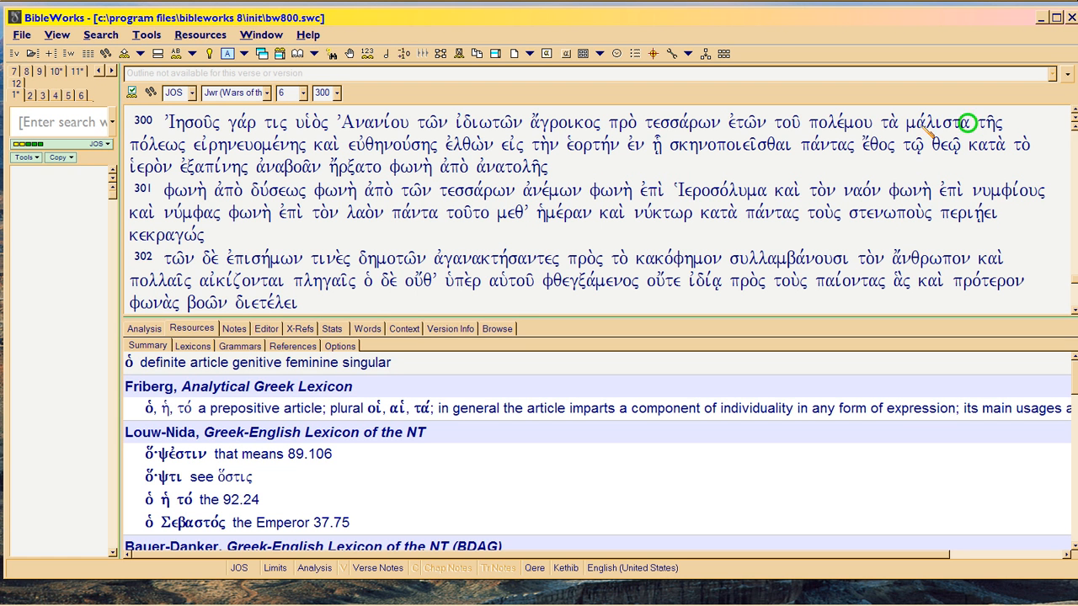
drag(973, 125, 885, 128)
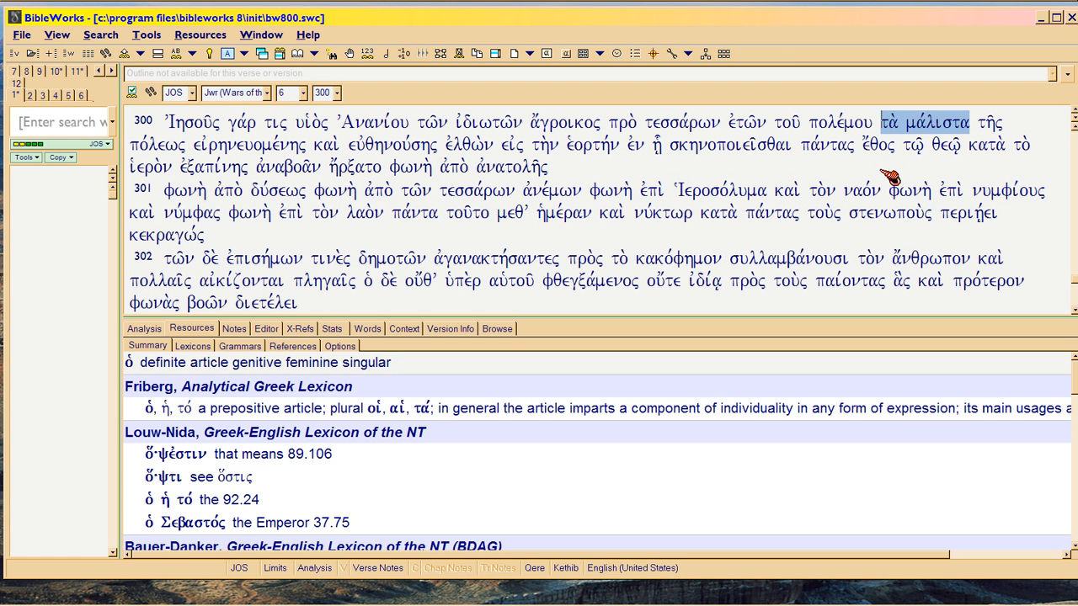
mouse_move(880, 145)
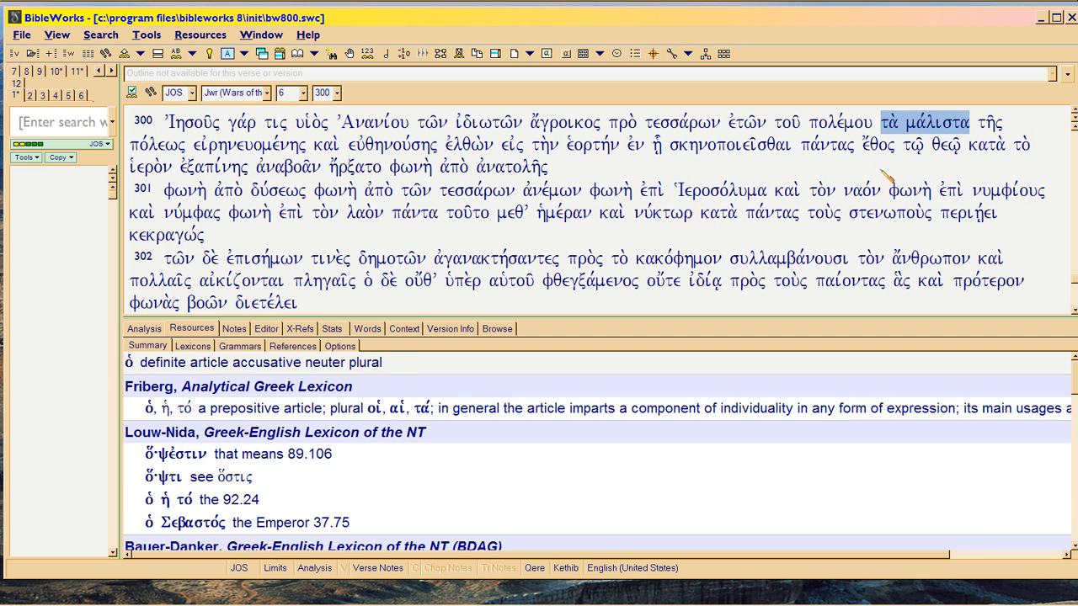
click(869, 123)
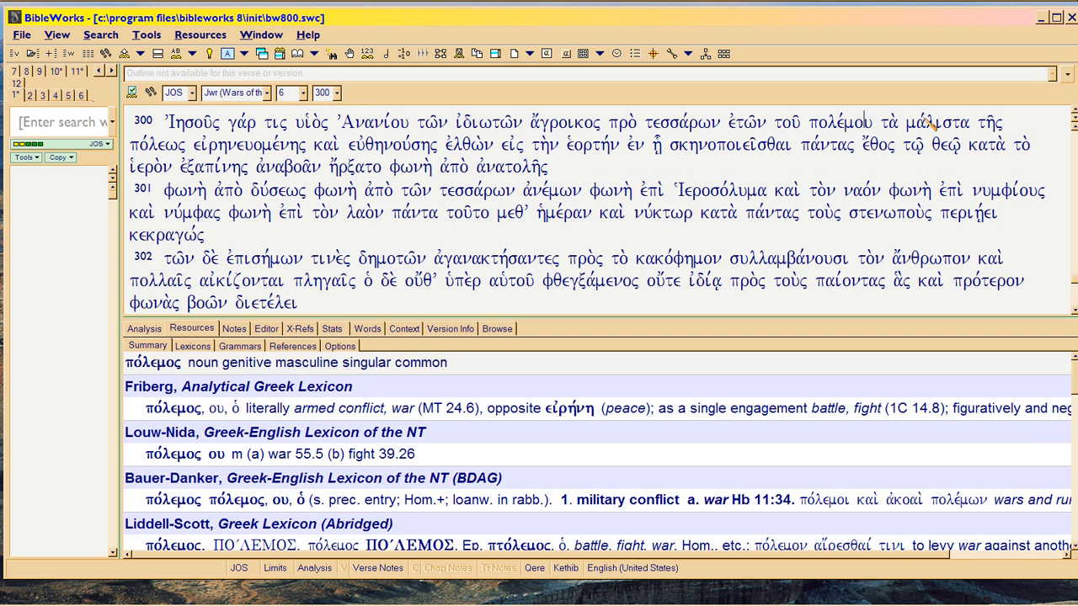
Step: Select and clear τὰ μάλιστα three times, ending with ἔθος entries shown and nothing highlighted
drag(881, 123, 970, 127)
mouse_move(936, 123)
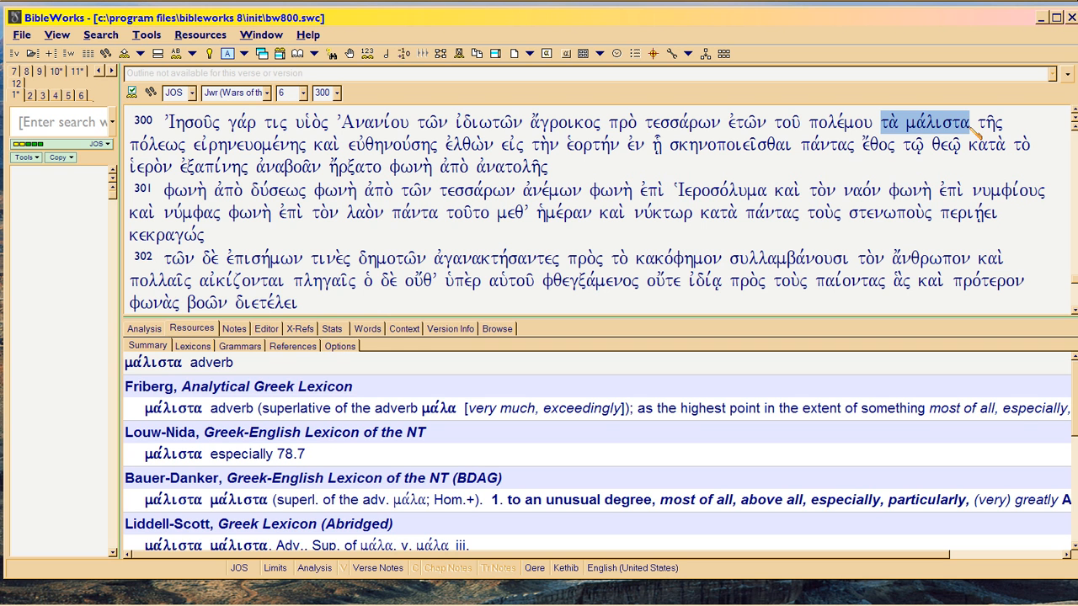
click(877, 123)
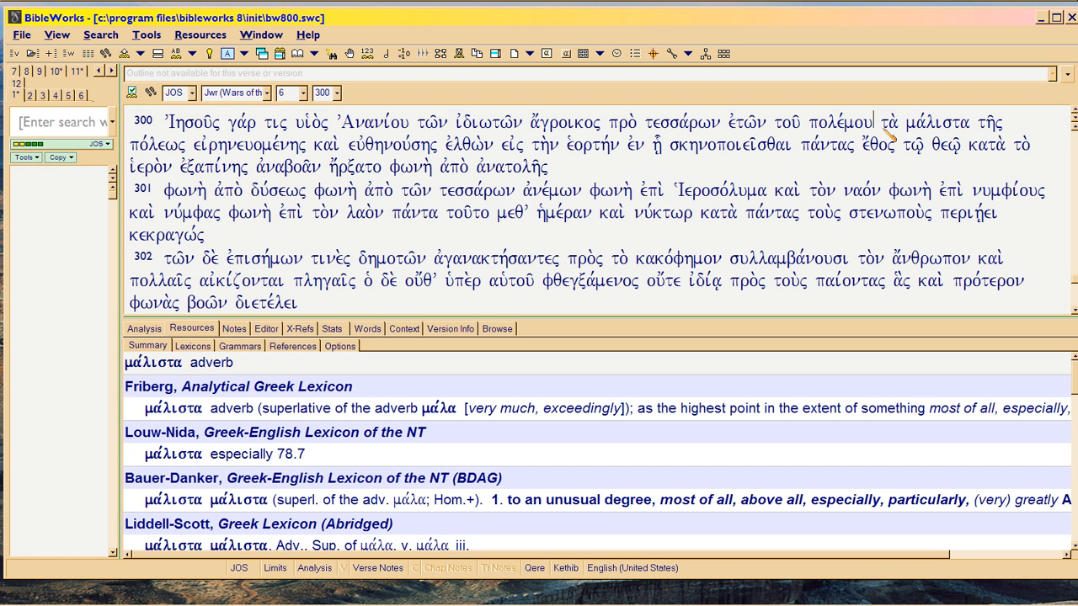
mouse_move(888, 124)
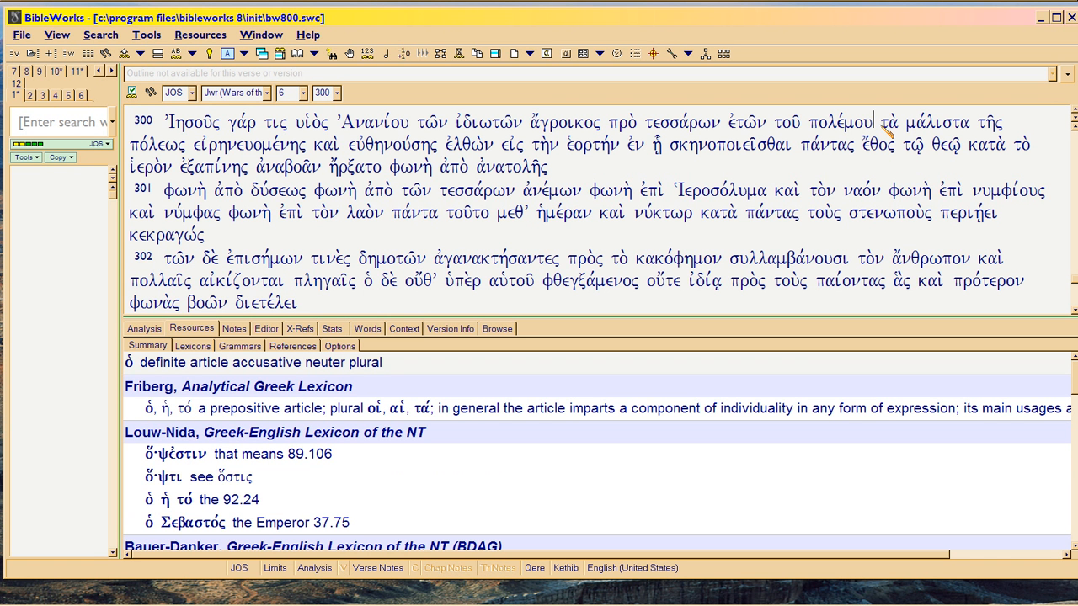
drag(881, 123, 975, 127)
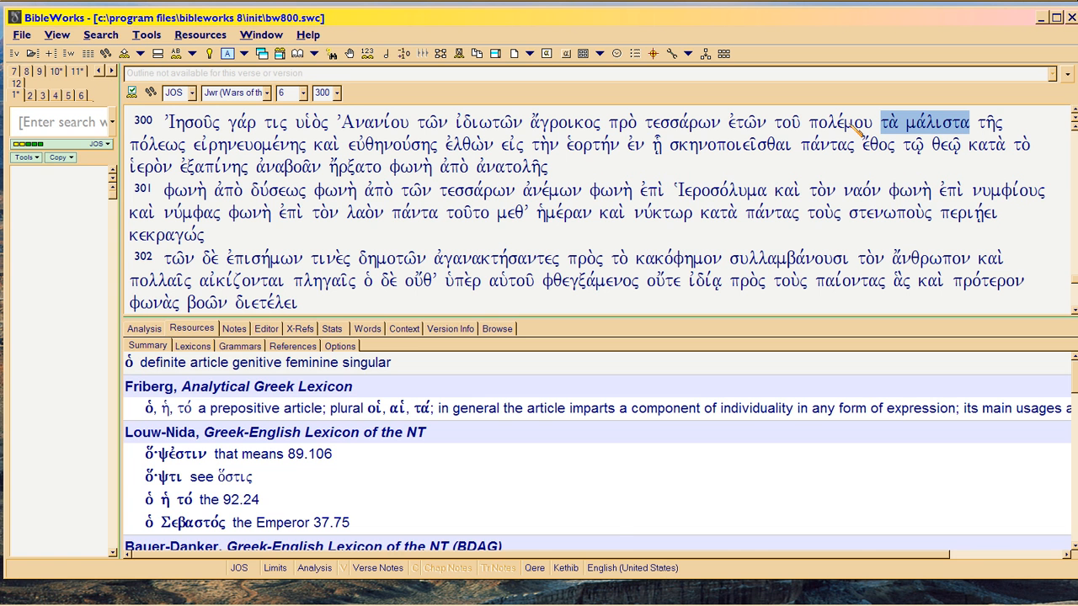
mouse_move(839, 123)
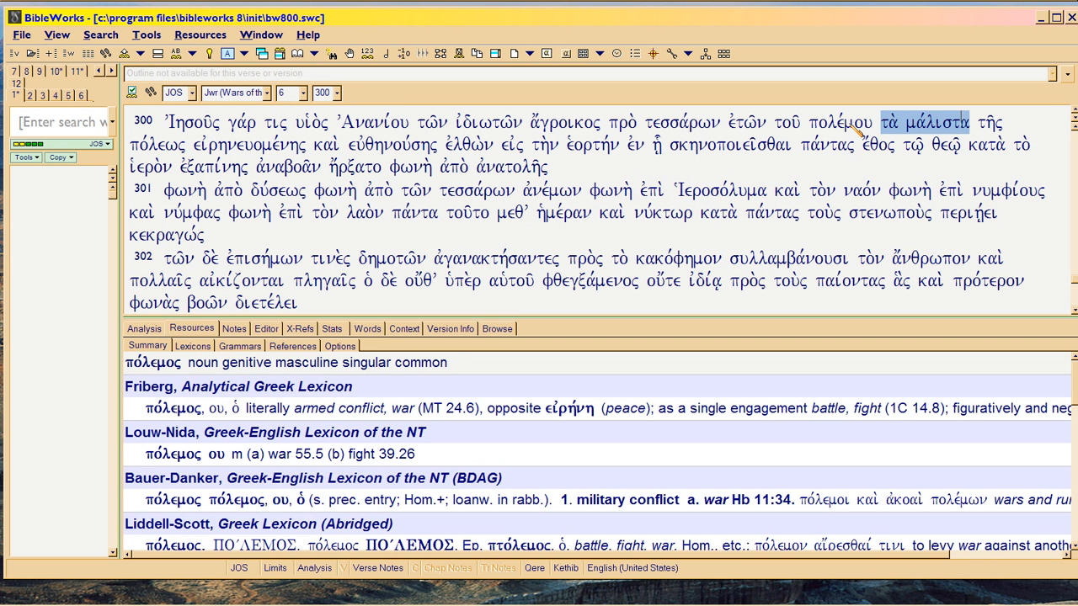
click(855, 128)
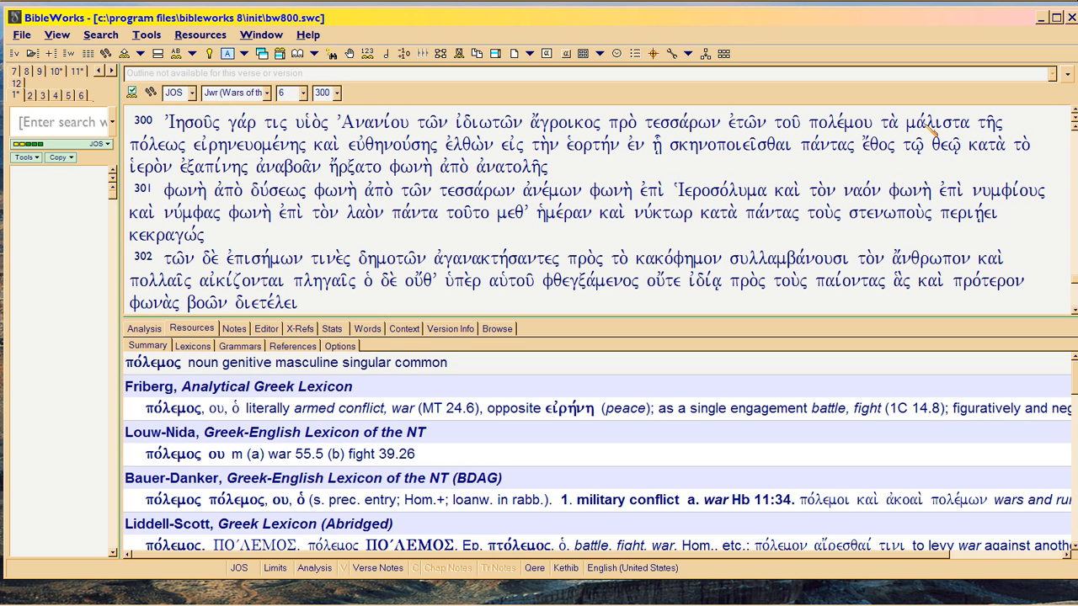
drag(883, 126, 976, 125)
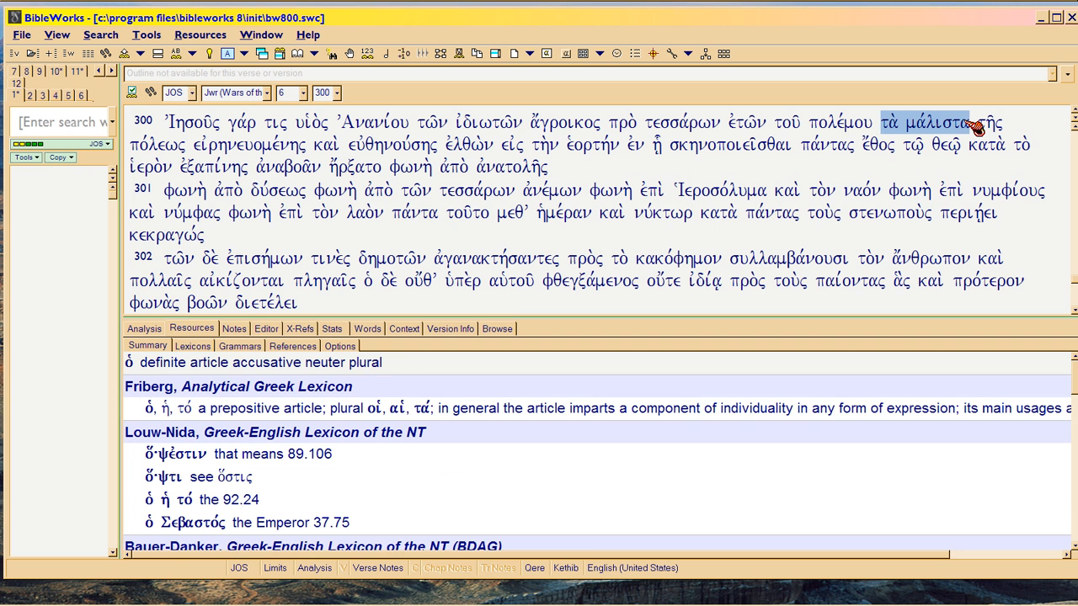
click(905, 145)
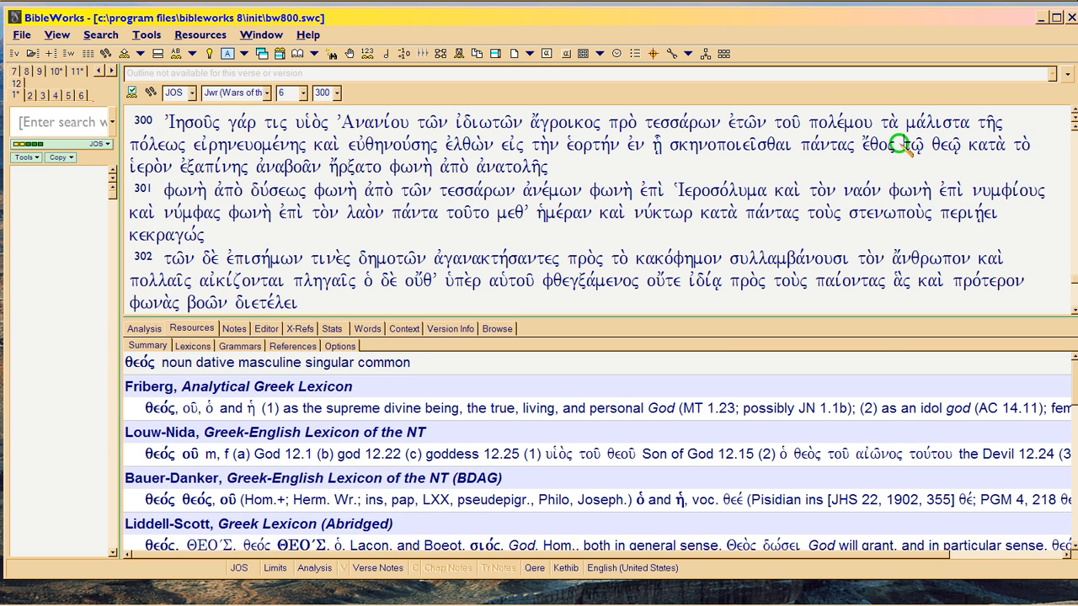